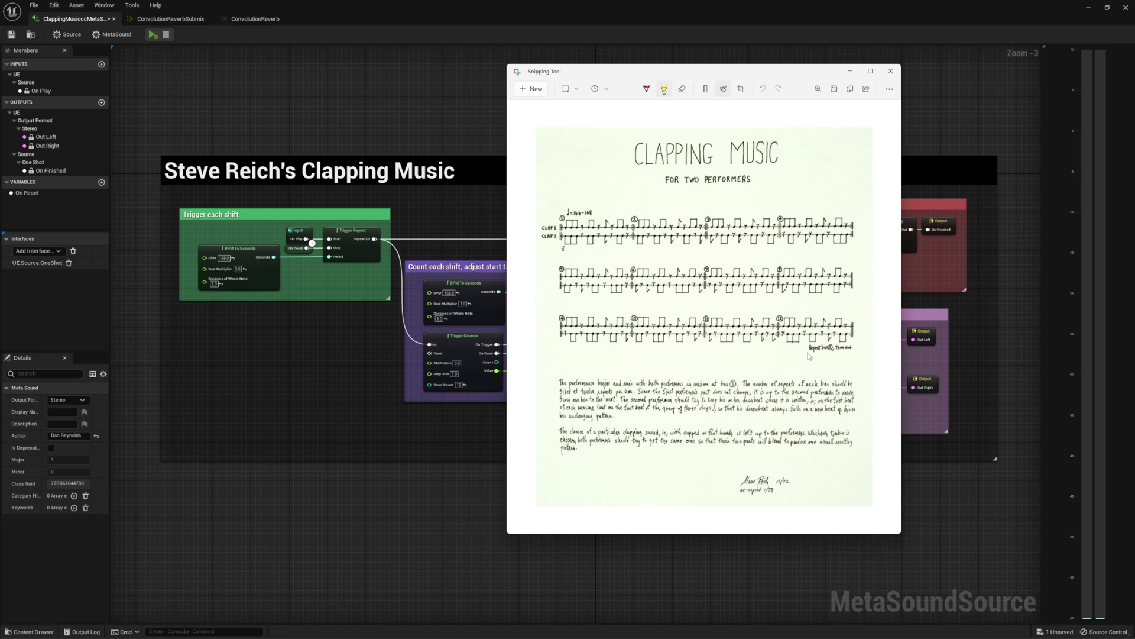
Switch from the score image to the Unreal MetaSound graph, locate both Wave Player nodes, and play a short preview.
{"action": "left_click", "coordinate": [495, 4]}
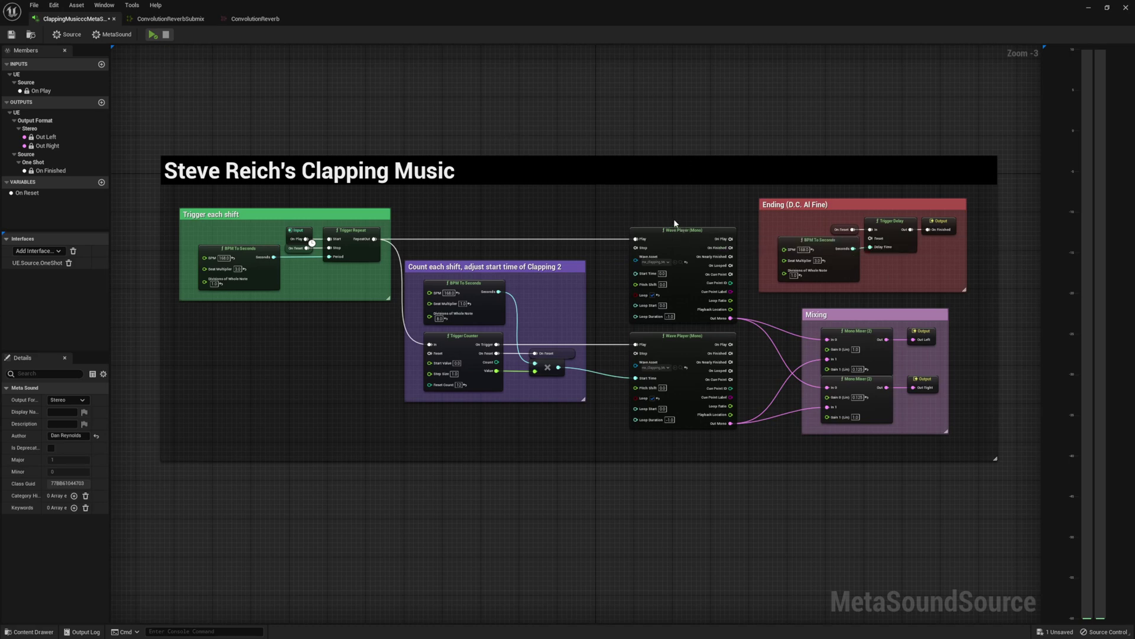
{"action": "scroll", "coordinate": [675, 223], "scroll_direction": "up", "scroll_amount": 3}
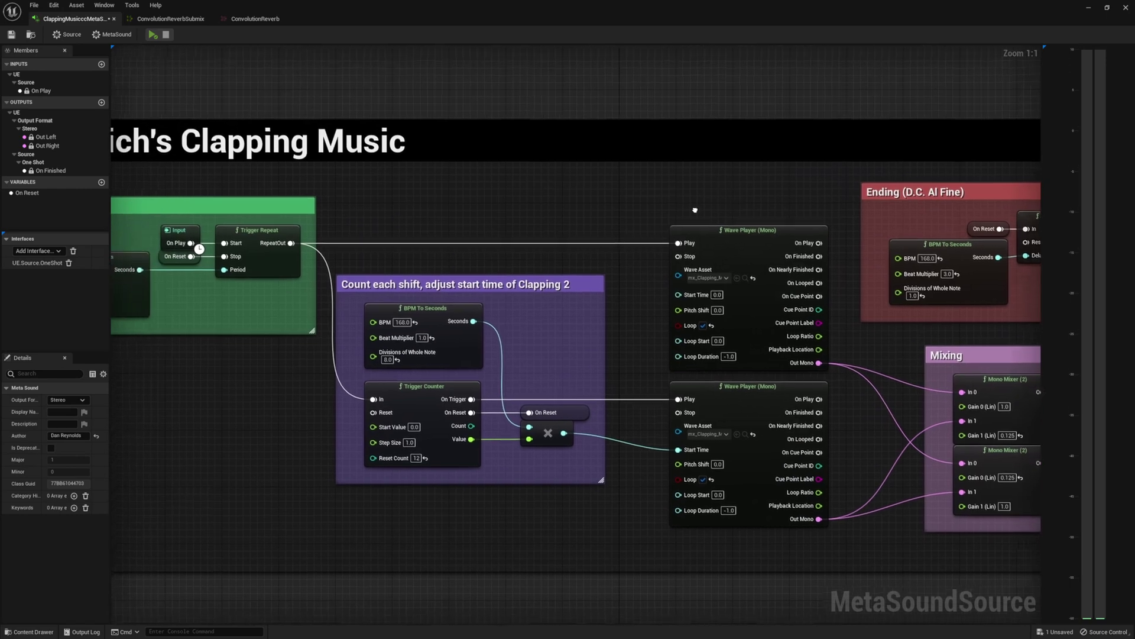
{"action": "left_click", "coordinate": [741, 219]}
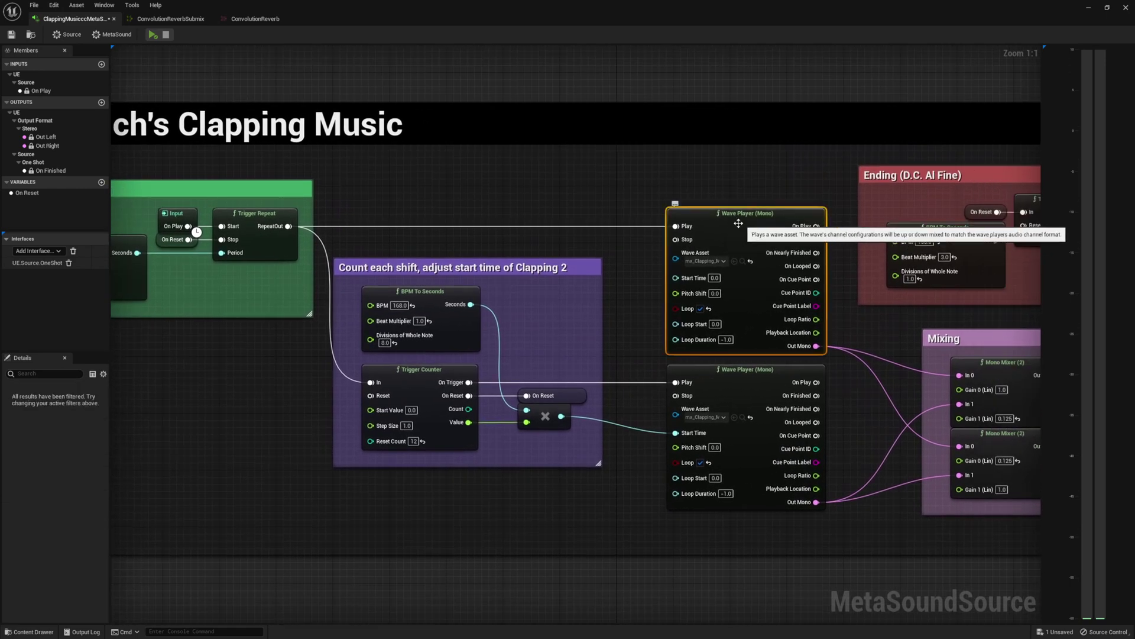
{"action": "left_click", "coordinate": [748, 375]}
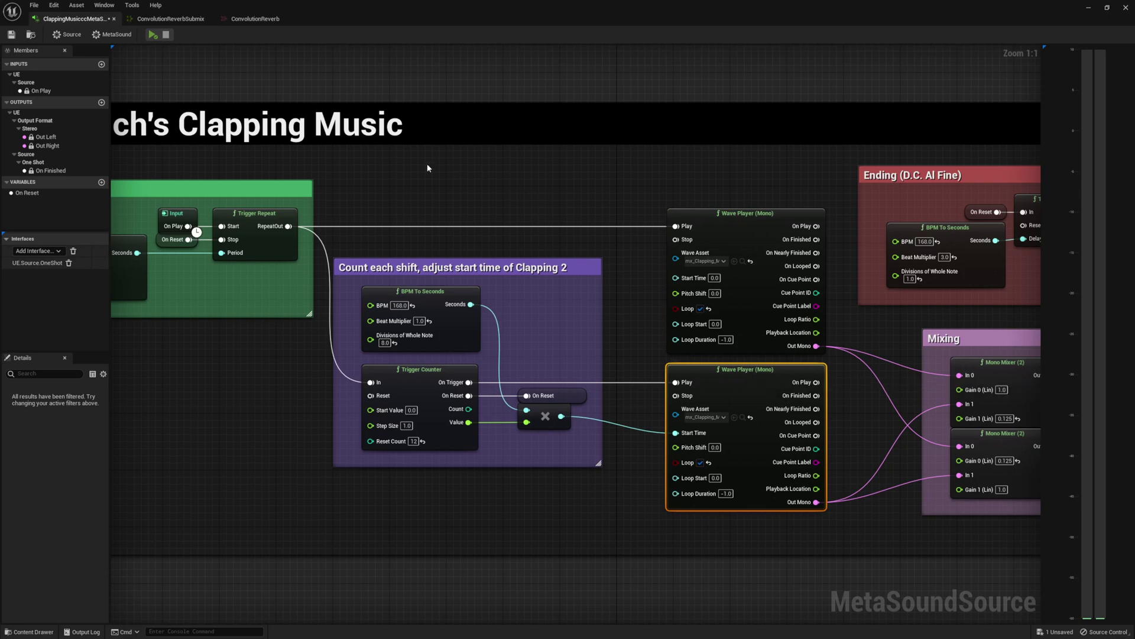
{"action": "right_click_drag", "start_coordinate": [379, 167], "coordinate": [497, 172]}
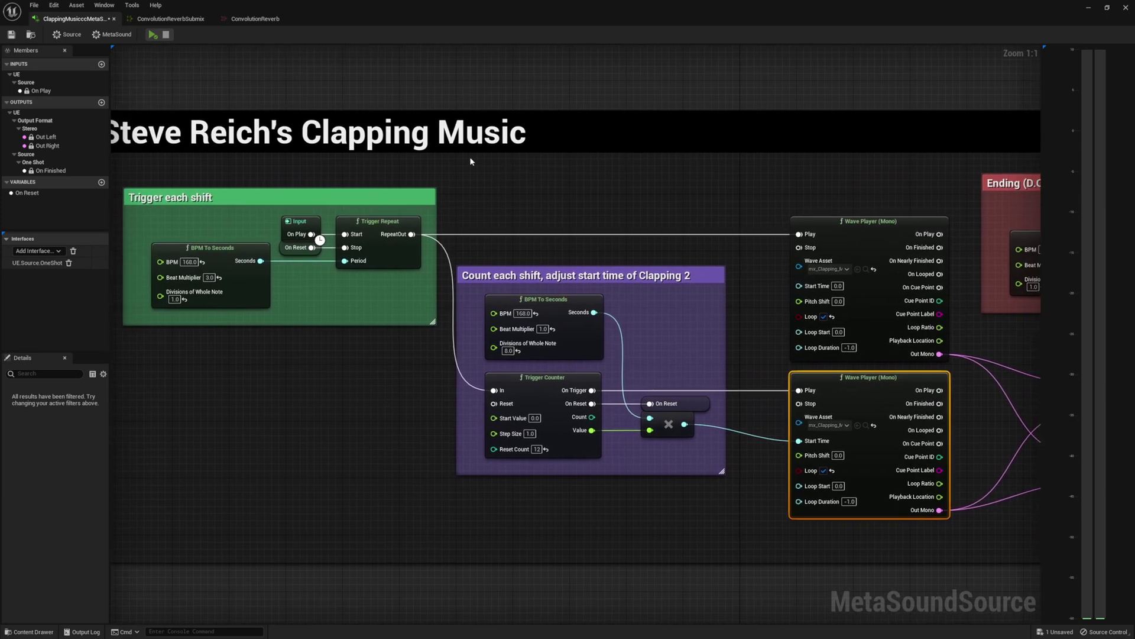
{"action": "left_click", "coordinate": [153, 35]}
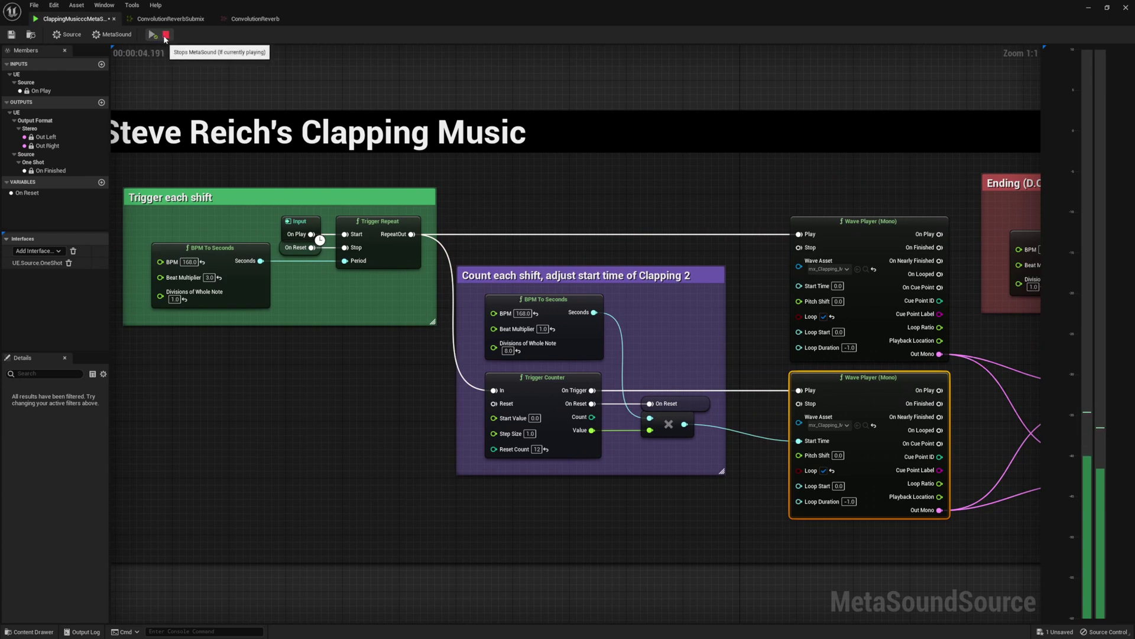
{"action": "left_click", "coordinate": [166, 35]}
Examine the Trigger each shift group and the Wave Asset setting of the upper Wave Player it feeds.
{"action": "right_click_drag", "start_coordinate": [677, 178], "coordinate": [612, 168]}
{"action": "mouse_move", "coordinate": [514, 173]}
{"action": "right_mouse_down"}
{"action": "mouse_move", "coordinate": [525, 182]}
{"action": "mouse_move", "coordinate": [521, 172]}
{"action": "right_mouse_up"}
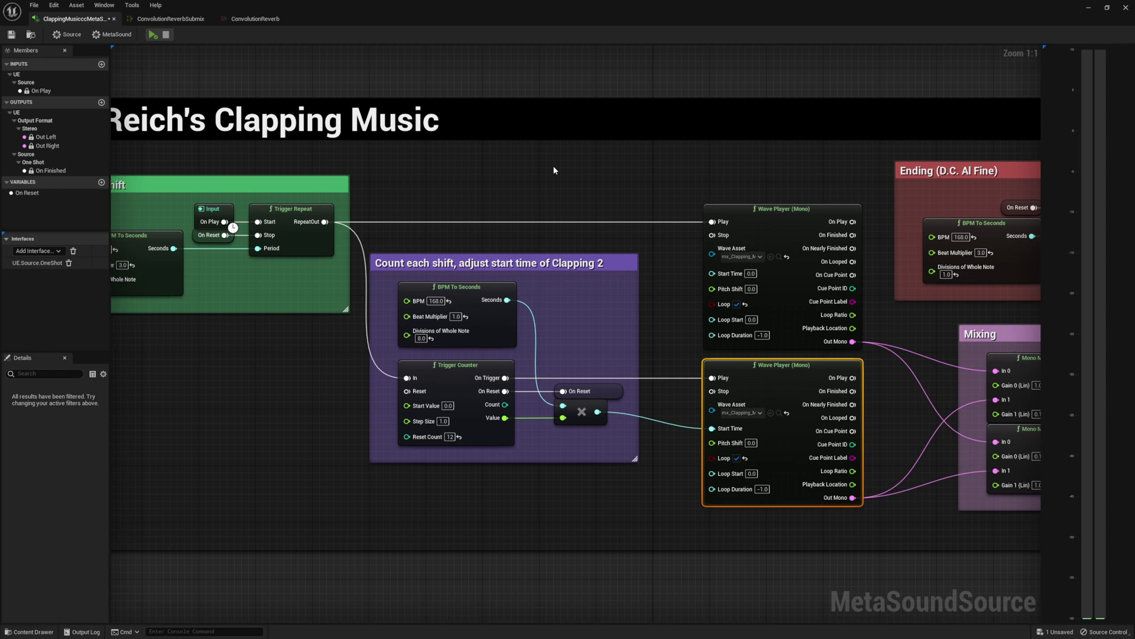
{"action": "right_click_drag", "start_coordinate": [687, 201], "coordinate": [853, 232]}
{"action": "left_click", "coordinate": [278, 218]}
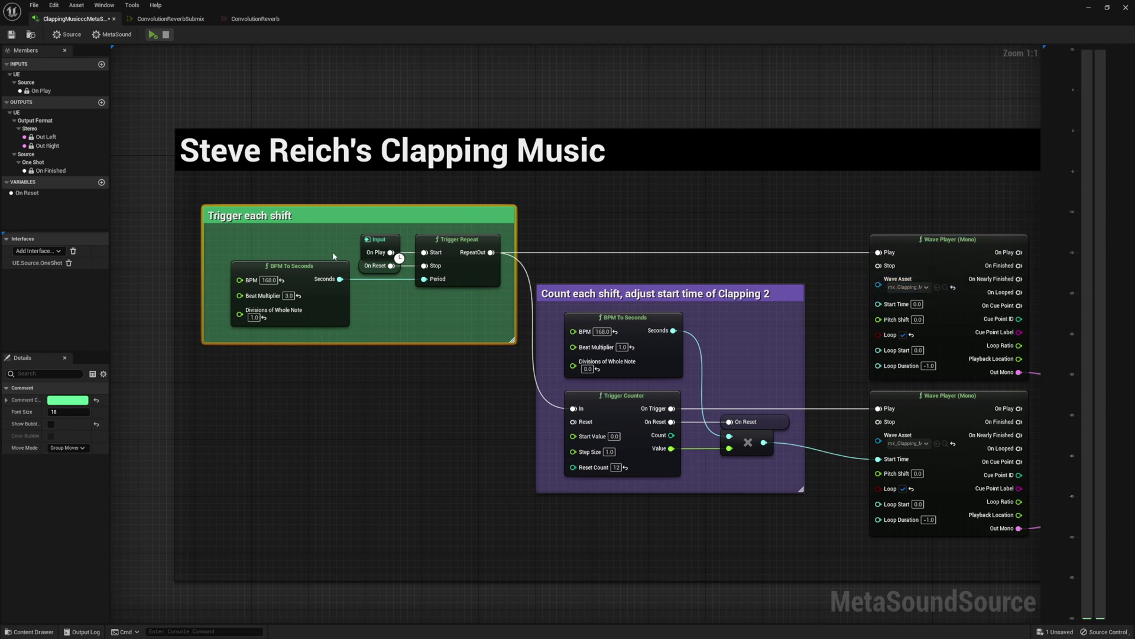
{"action": "right_click_drag", "start_coordinate": [947, 324], "coordinate": [854, 318]}
{"action": "left_click", "coordinate": [854, 317]}
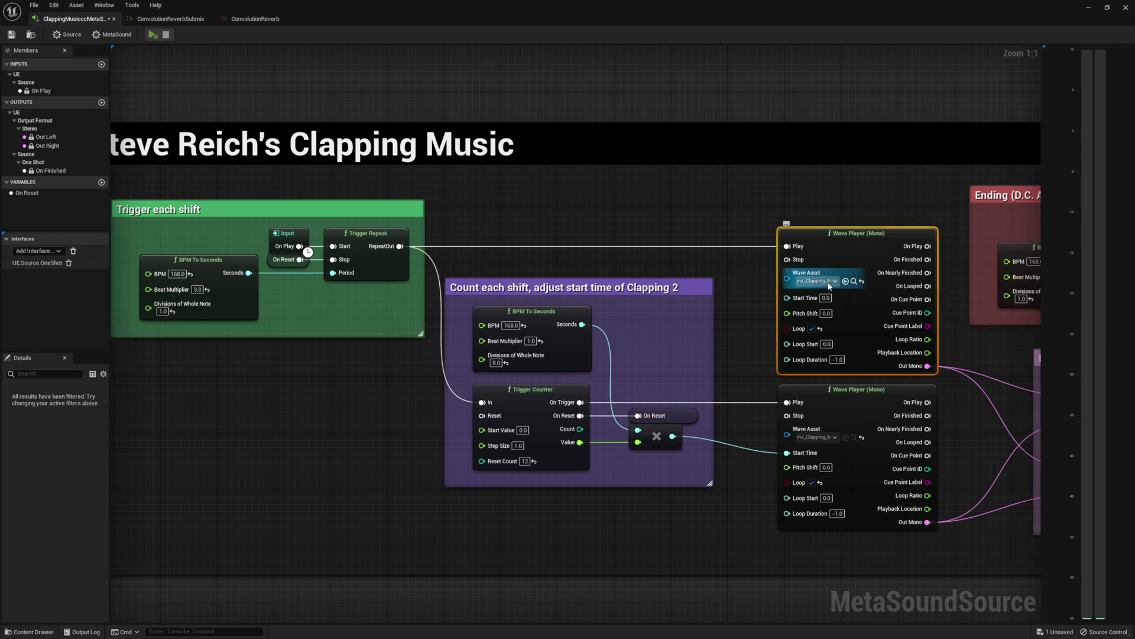
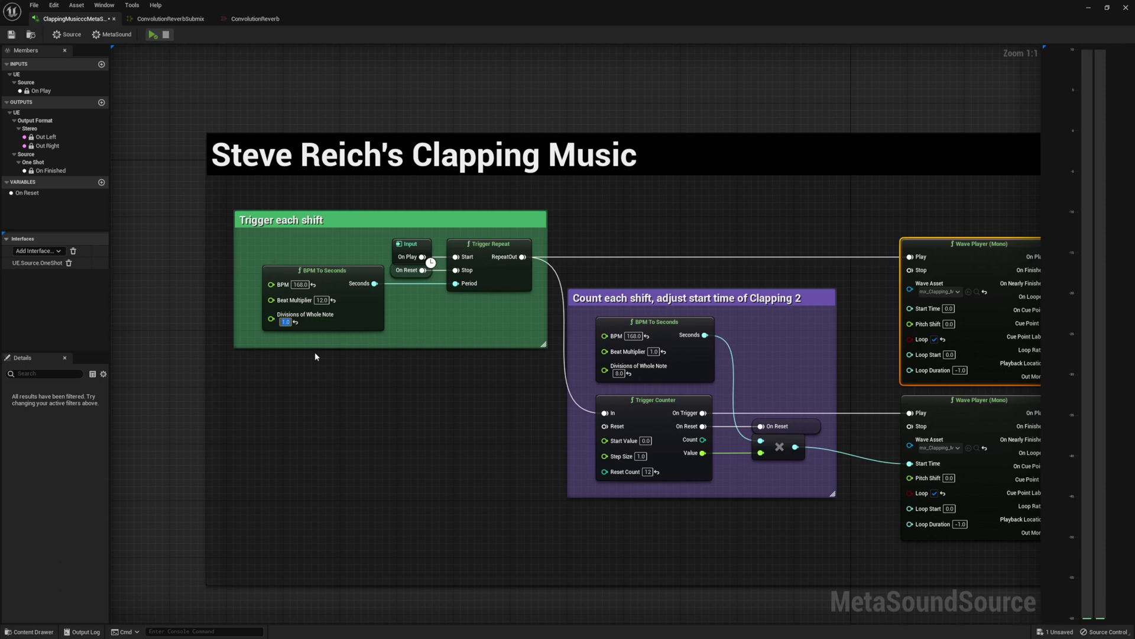
Set Divisions of Whole Note to 8 on the BPM To Seconds node in the Trigger each shift group.
{"action": "left_click", "coordinate": [315, 353]}
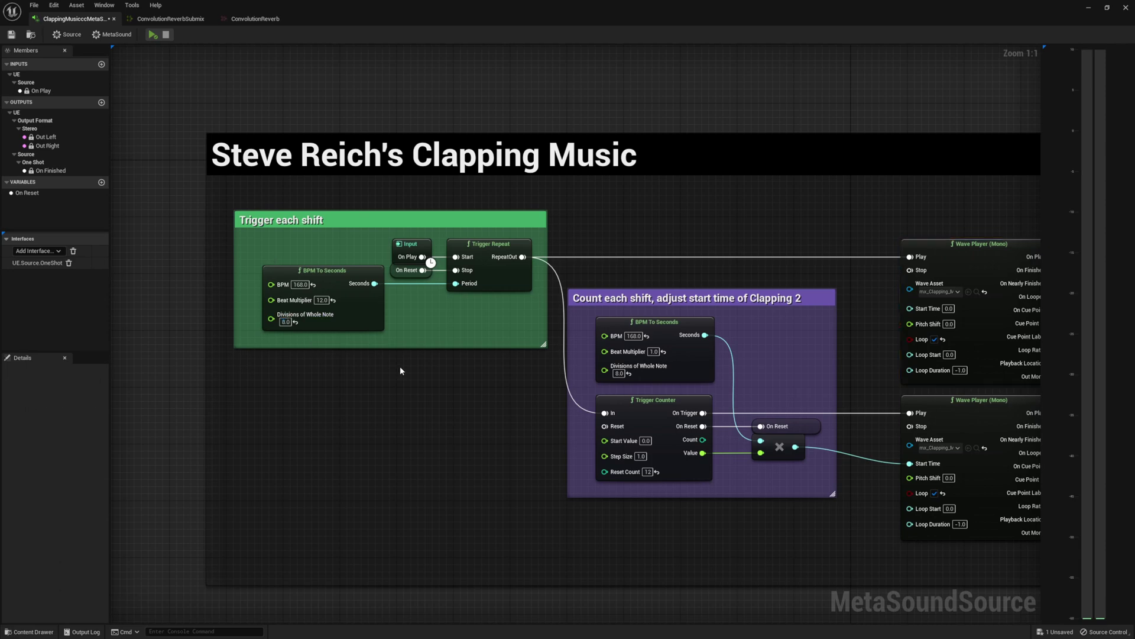
Examine how Trigger Repeat, Trigger Counter, the multiply node and BPM To Seconds drive the second Wave Player's start time.
{"action": "right_click_drag", "start_coordinate": [453, 379], "coordinate": [420, 400]}
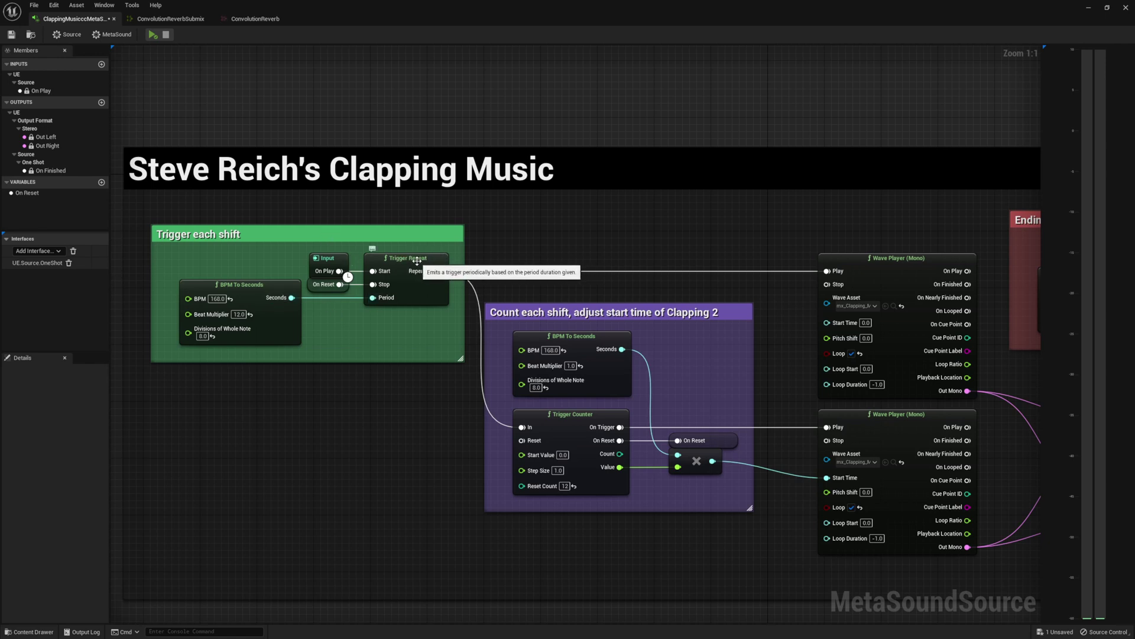
{"action": "left_click", "coordinate": [567, 420]}
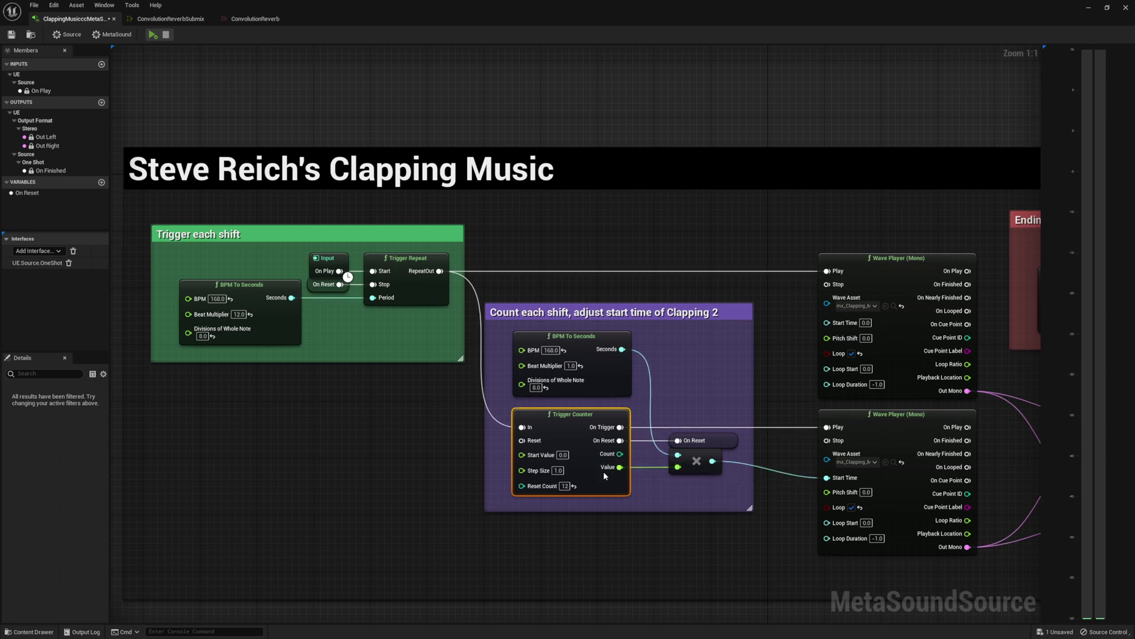
{"action": "left_click", "coordinate": [696, 460]}
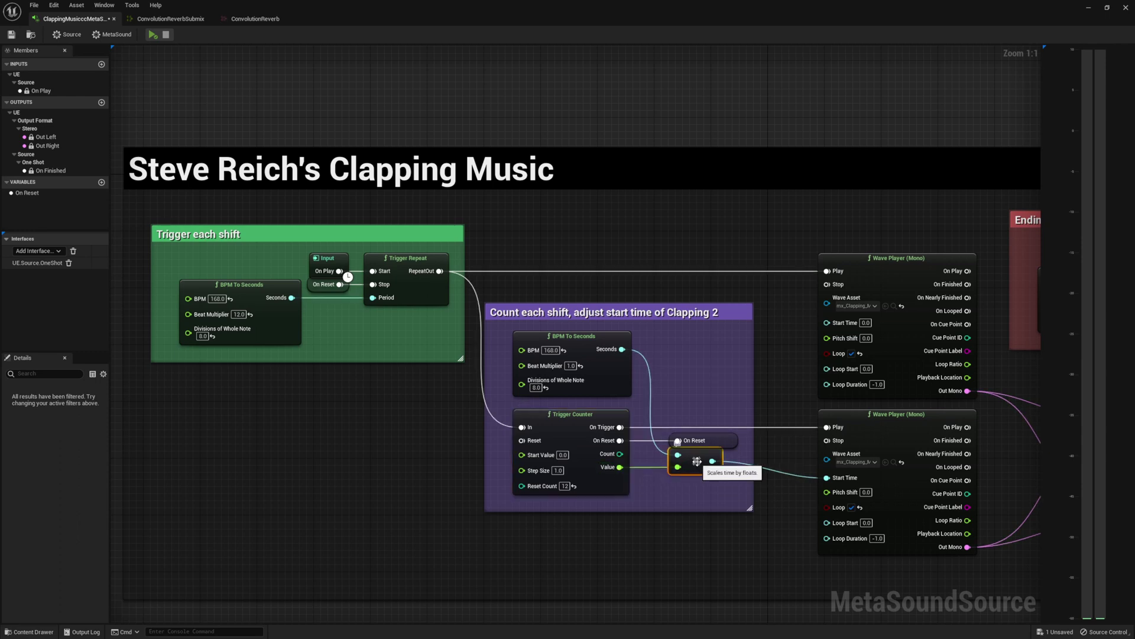
{"action": "left_click", "coordinate": [569, 337]}
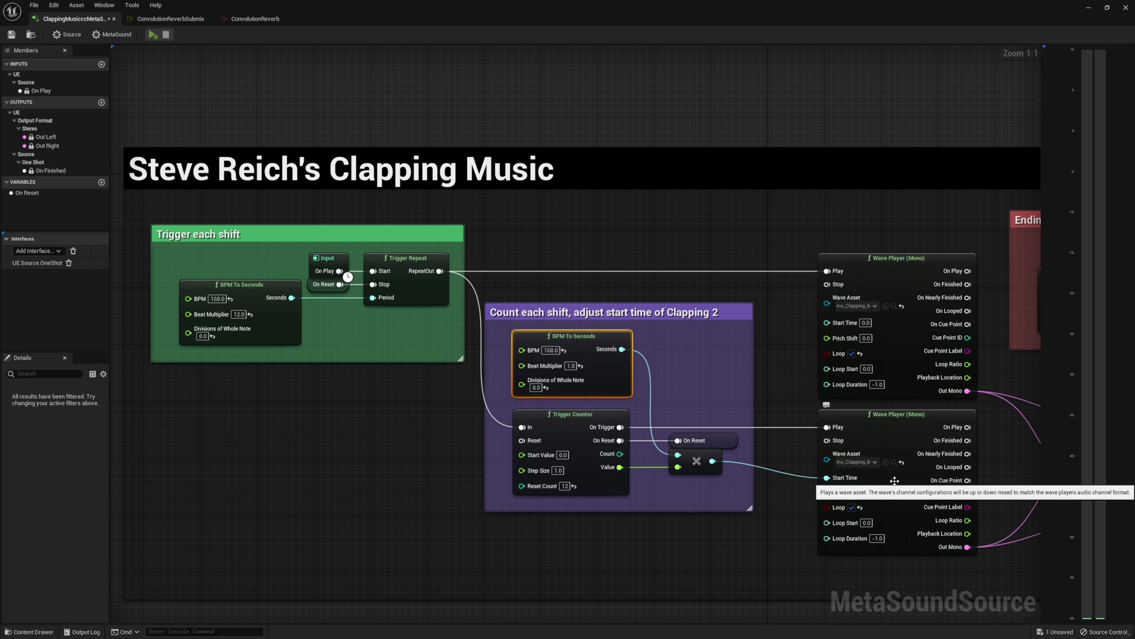
{"action": "right_click_drag", "start_coordinate": [991, 481], "coordinate": [772, 447]}
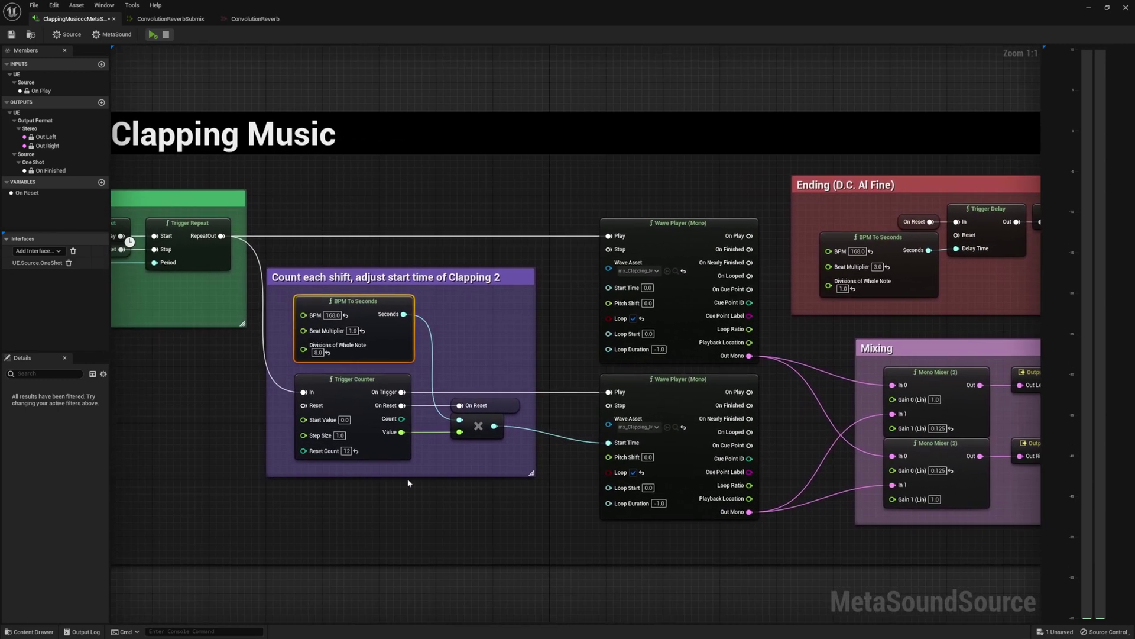
{"action": "right_click_drag", "start_coordinate": [405, 477], "coordinate": [494, 472]}
{"action": "right_click_drag", "start_coordinate": [314, 441], "coordinate": [532, 458]}
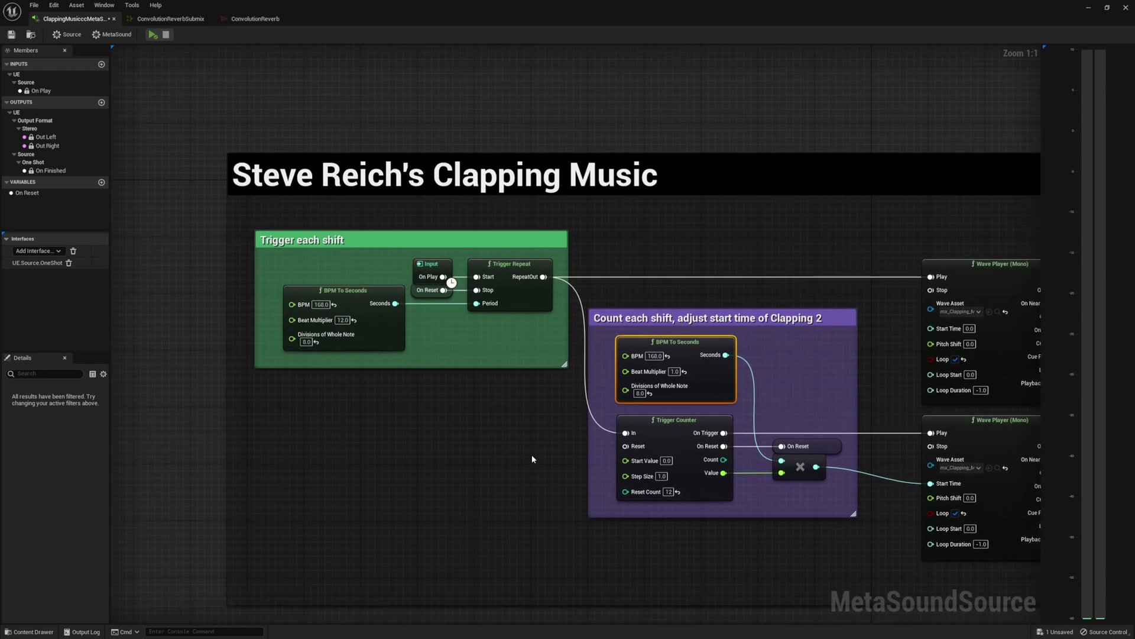
Trace the On Reset variable from its setter beside the Trigger Counter to its getter stopping the Trigger Repeat.
{"action": "left_click", "coordinate": [413, 294]}
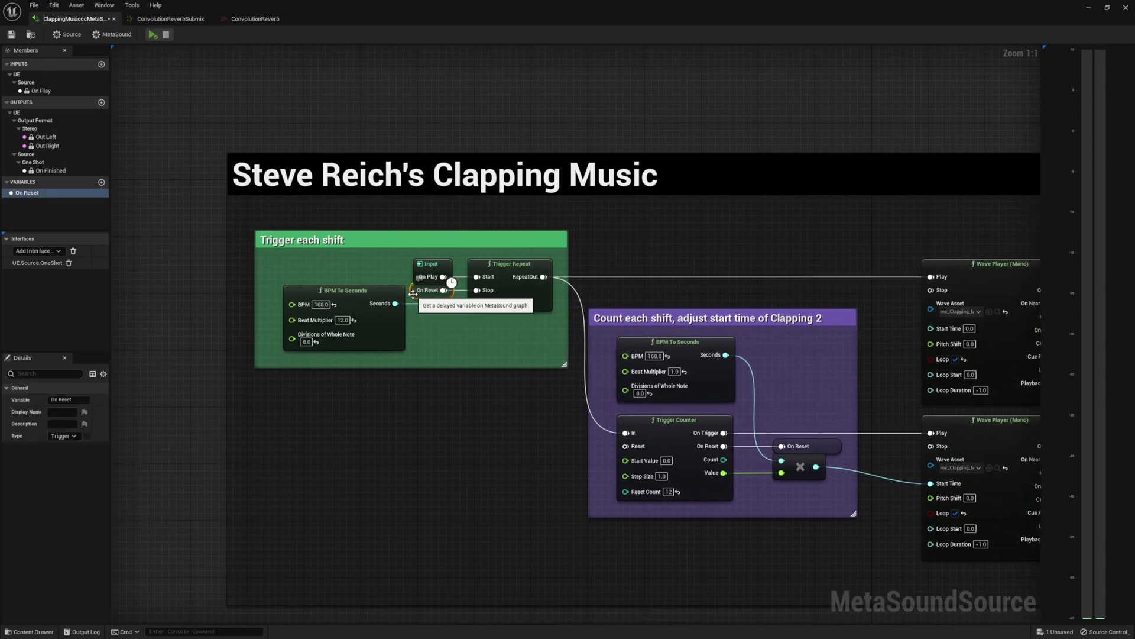
{"action": "left_click", "coordinate": [808, 447]}
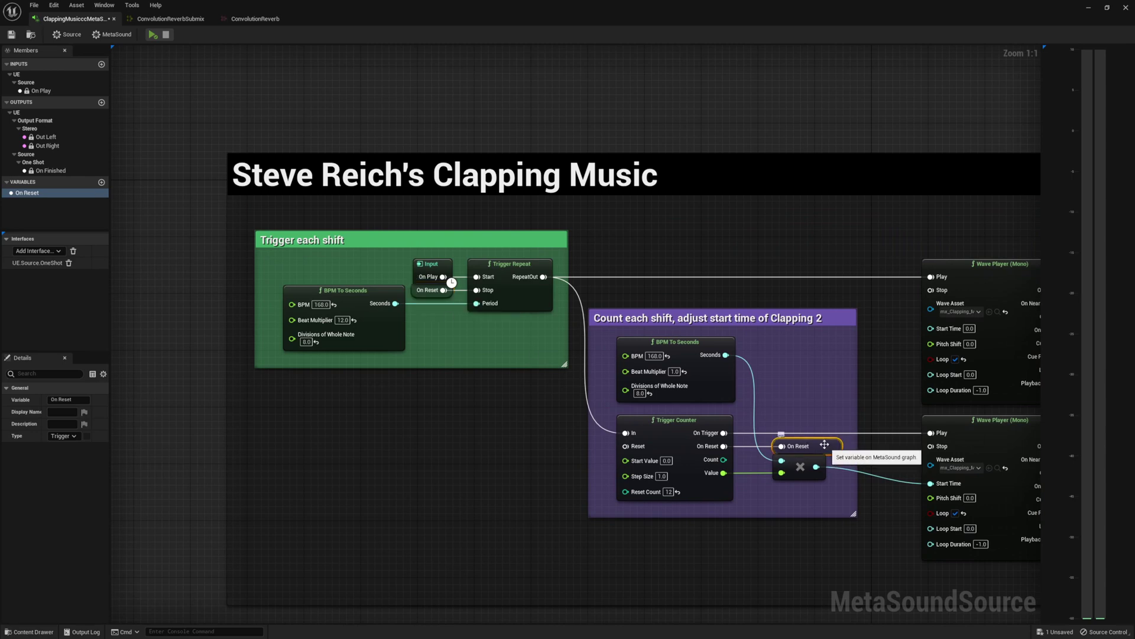
{"action": "left_click", "coordinate": [412, 294]}
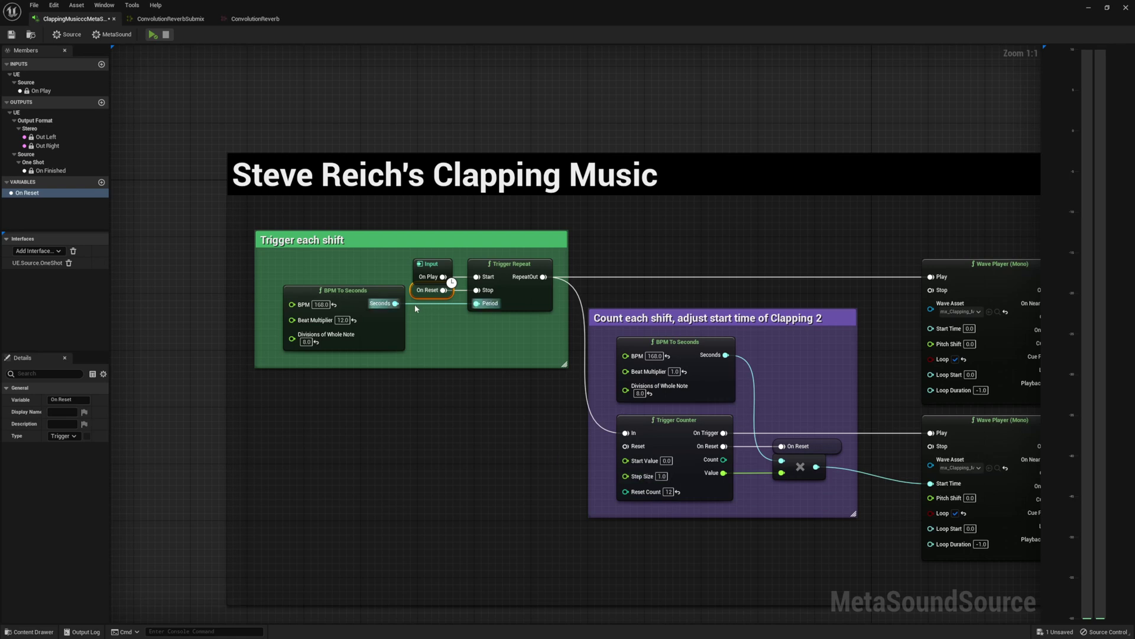
{"action": "left_click", "coordinate": [515, 294]}
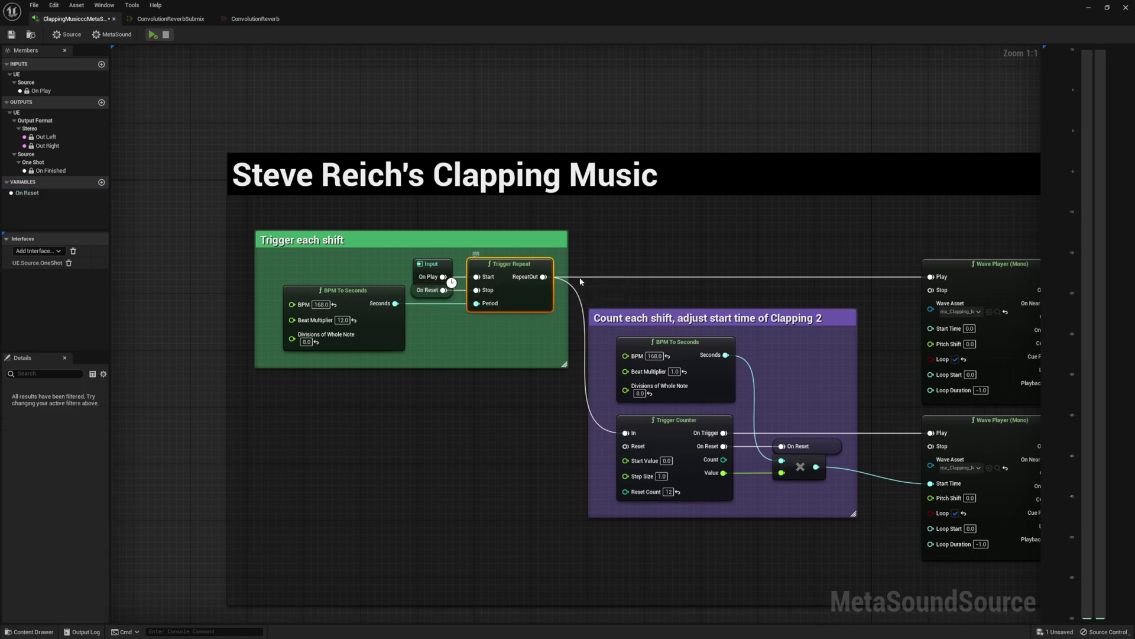
{"action": "right_click_drag", "start_coordinate": [846, 342], "coordinate": [596, 388]}
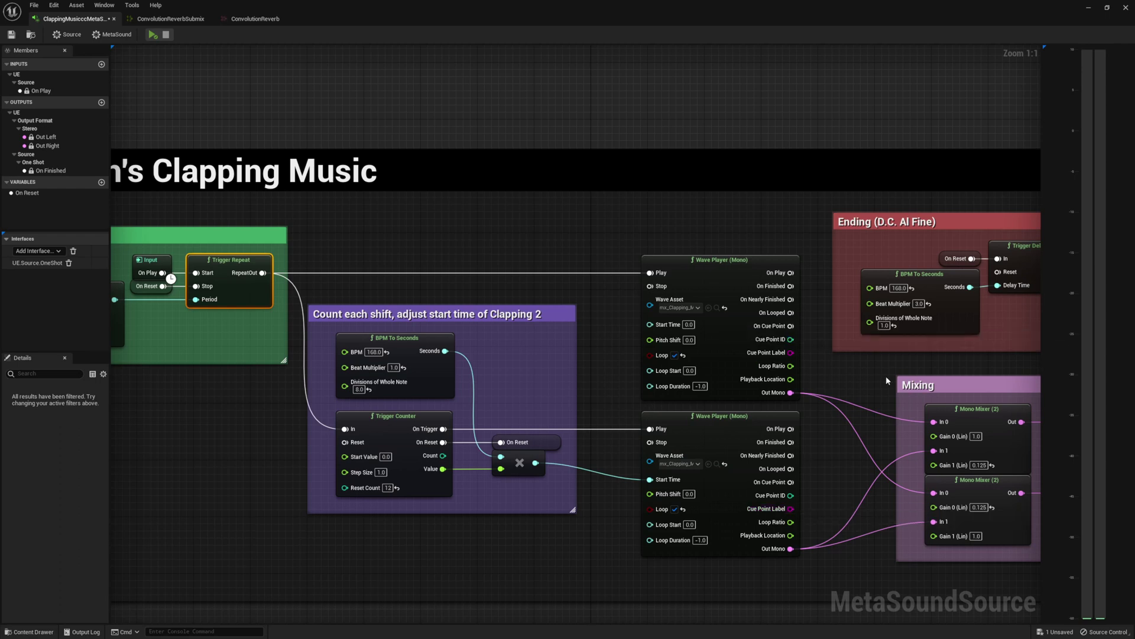
Set the Beat Multiplier to 12 on the BPM To Seconds node in the Ending group.
{"action": "right_click_drag", "start_coordinate": [886, 375], "coordinate": [715, 388]}
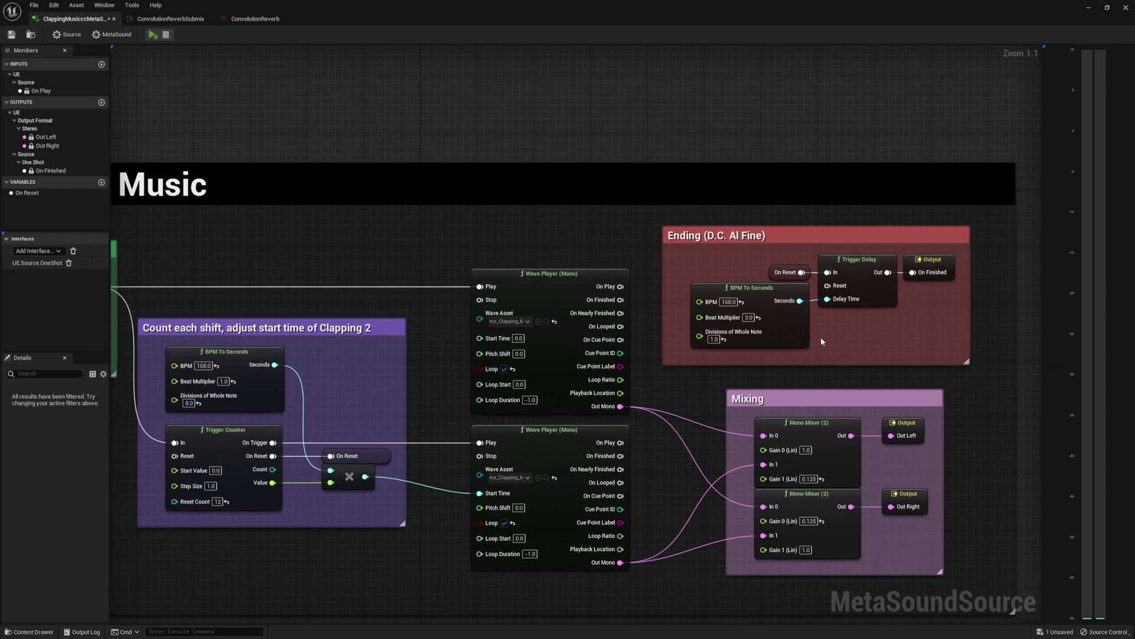
{"action": "left_click", "coordinate": [749, 317]}
{"action": "type", "text": "12"}
{"action": "key", "text": "Return"}
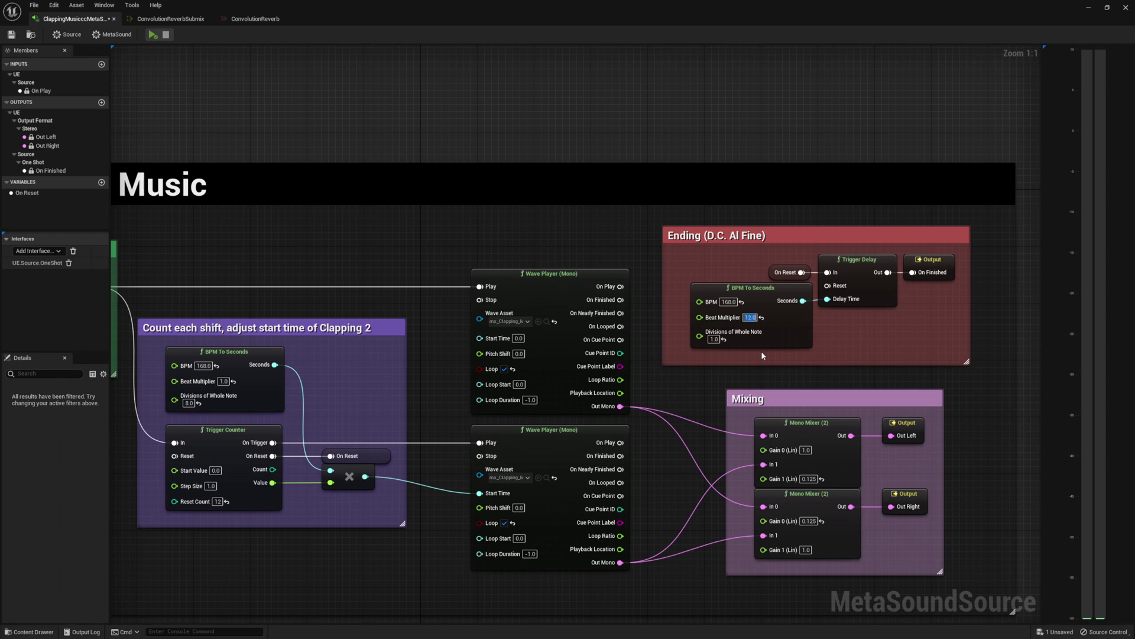
Set the Ending group's BPM To Seconds node to 8 Divisions of Whole Note and a Beat Multiplier of 24.
{"action": "left_click", "coordinate": [714, 339]}
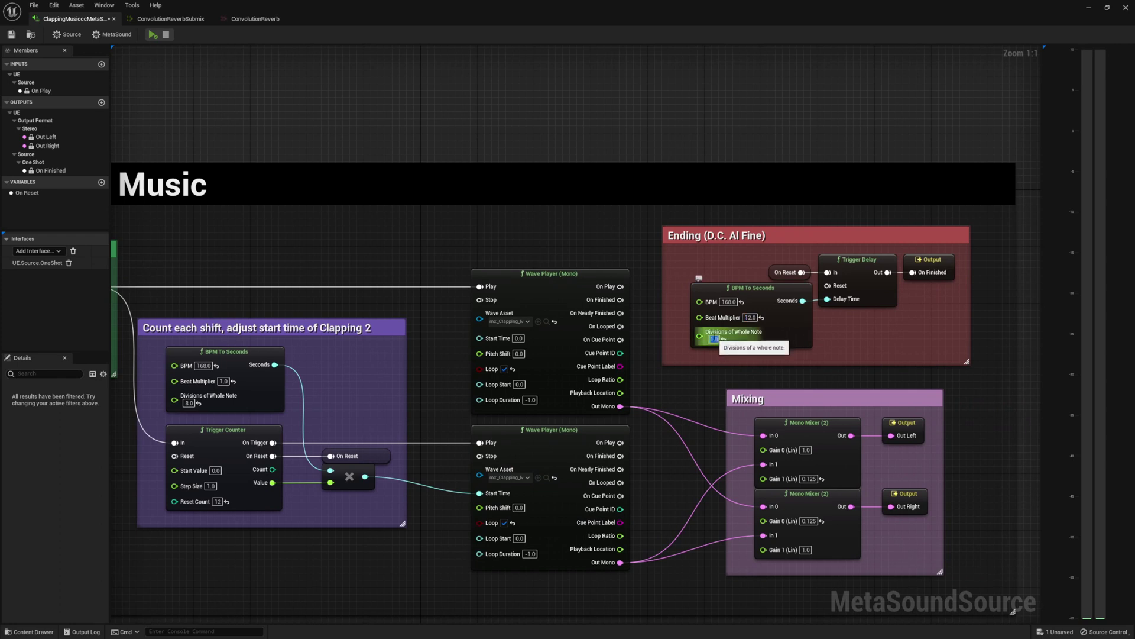
{"action": "type", "text": "8"}
{"action": "key", "text": "Return"}
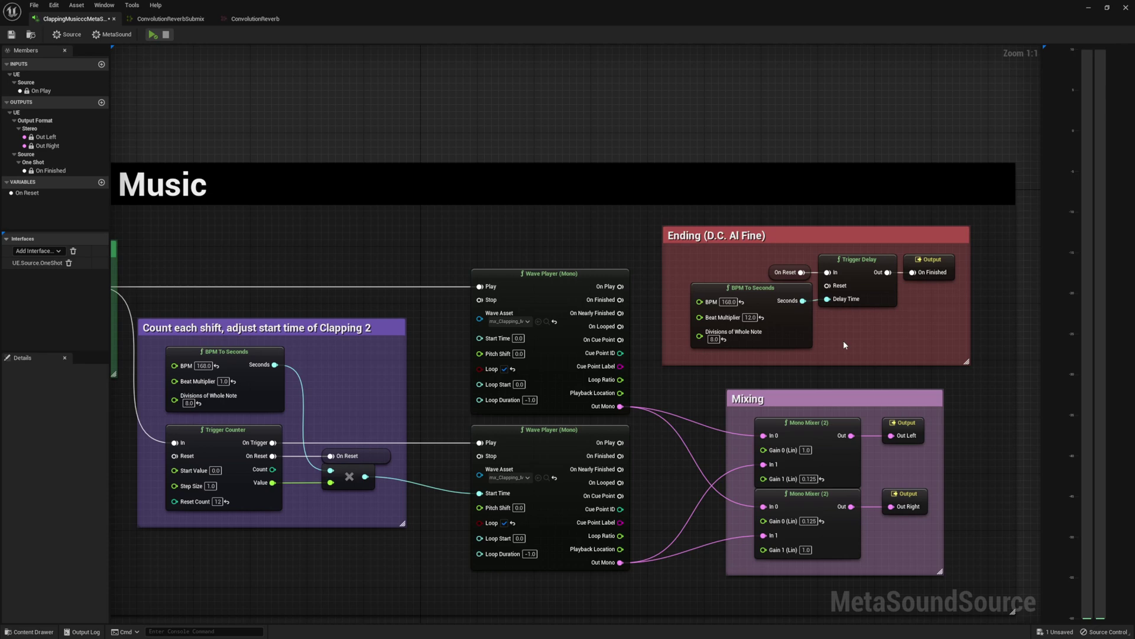
{"action": "key", "text": "shift+Tab"}
{"action": "type", "text": "24"}
{"action": "key", "text": "Return"}
Set the Beat Multiplier to 24 on the Trigger each shift group's BPM To Seconds node and save the MetaSound.
{"action": "right_click_drag", "start_coordinate": [627, 265], "coordinate": [1100, 287]}
{"action": "left_click", "coordinate": [366, 352]}
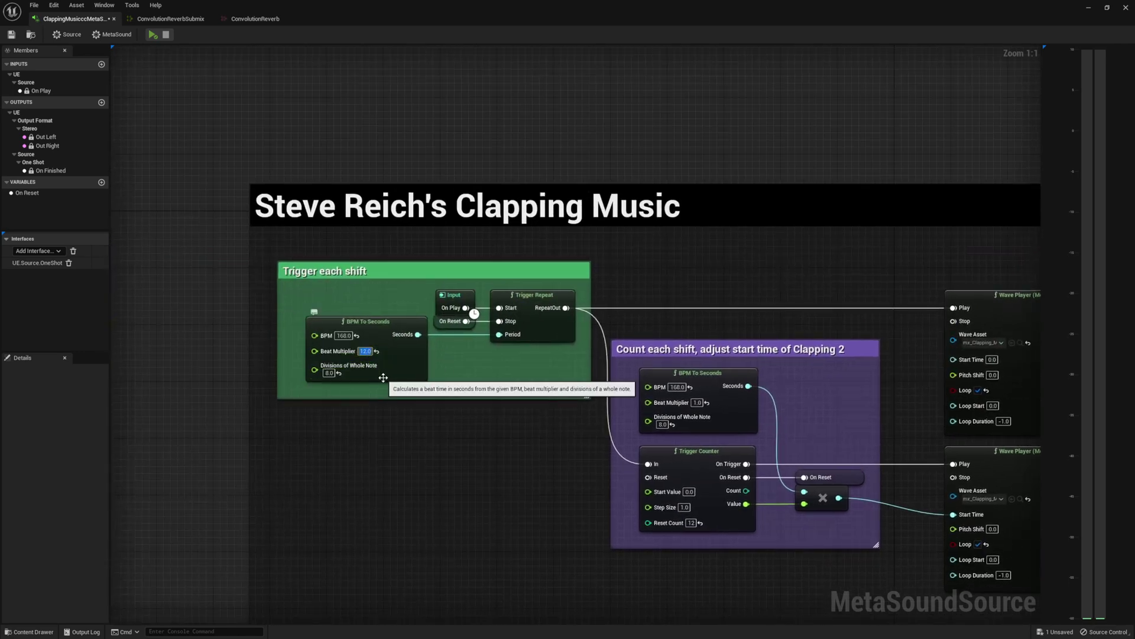
{"action": "type", "text": "24"}
{"action": "key", "text": "Return"}
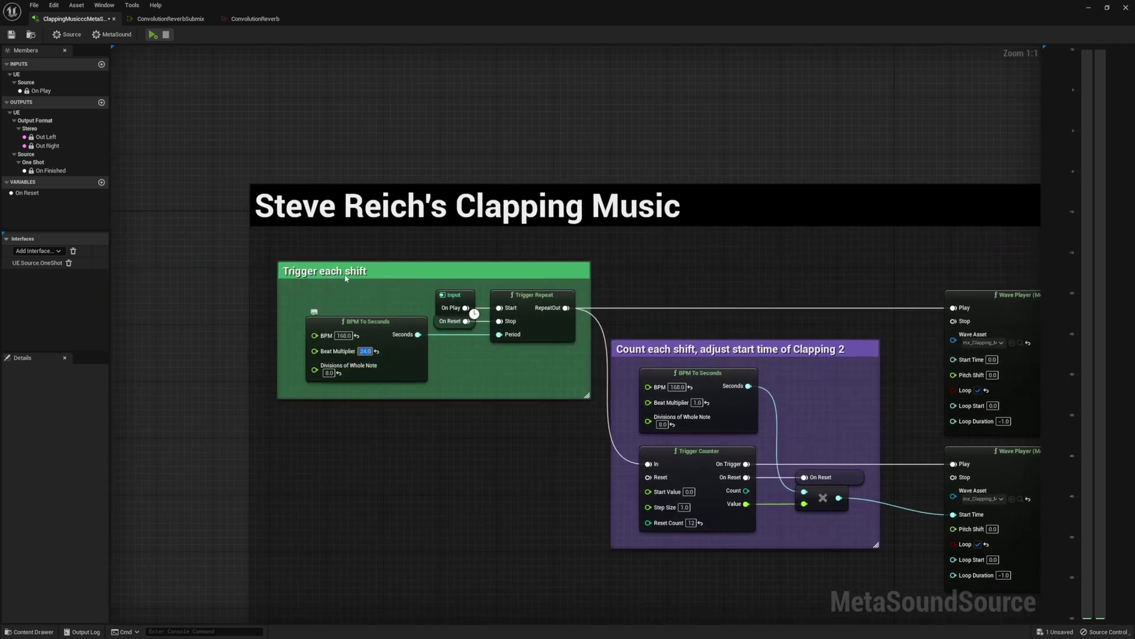
{"action": "key", "text": "ctrl+s"}
Examine the Ending group's Trigger Delay and On Finished output, plus the two Mono Mixer nodes in the Mixing group.
{"action": "right_click_drag", "start_coordinate": [827, 332], "coordinate": [680, 280]}
{"action": "right_click_drag", "start_coordinate": [909, 360], "coordinate": [835, 363]}
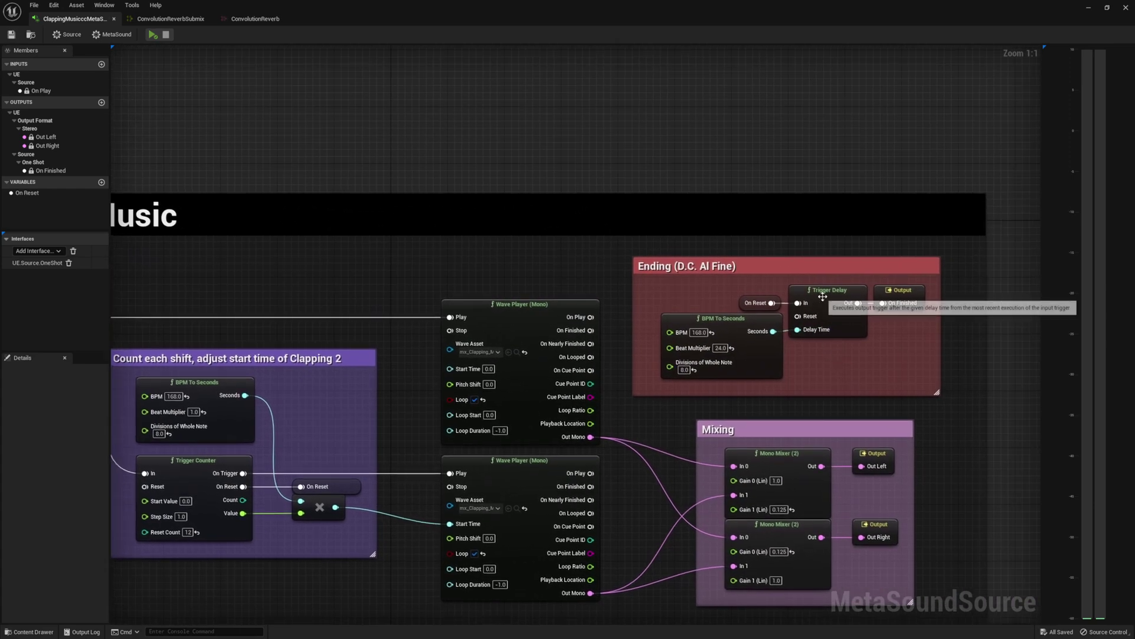
{"action": "left_click", "coordinate": [926, 302]}
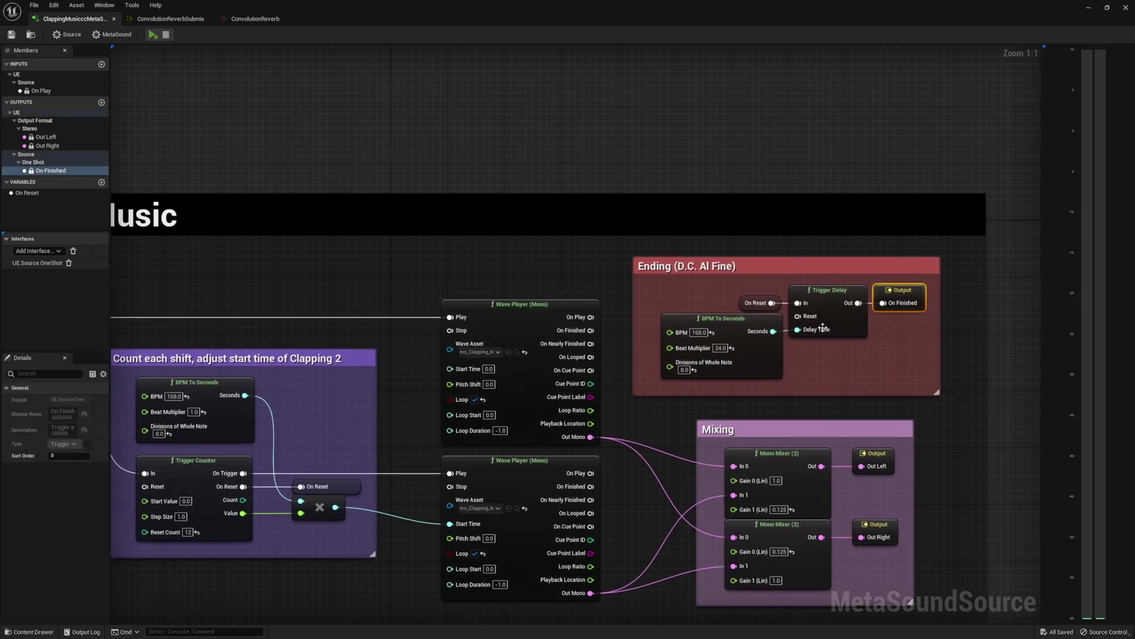
{"action": "left_click", "coordinate": [830, 290]}
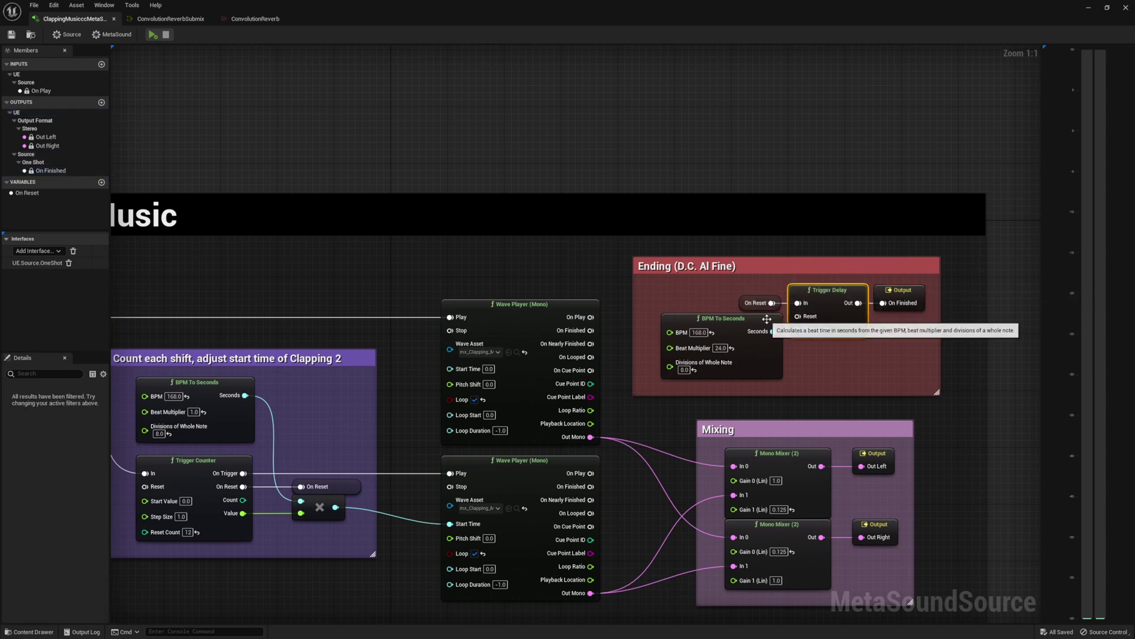
{"action": "left_click", "coordinate": [903, 303]}
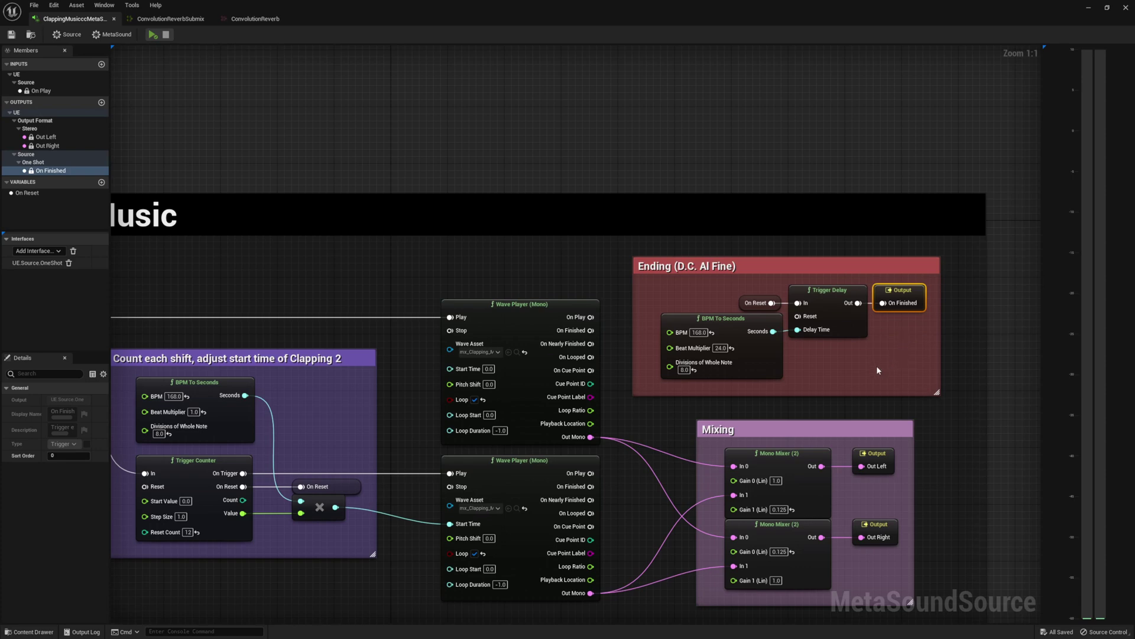
{"action": "right_click_drag", "start_coordinate": [699, 423], "coordinate": [743, 323]}
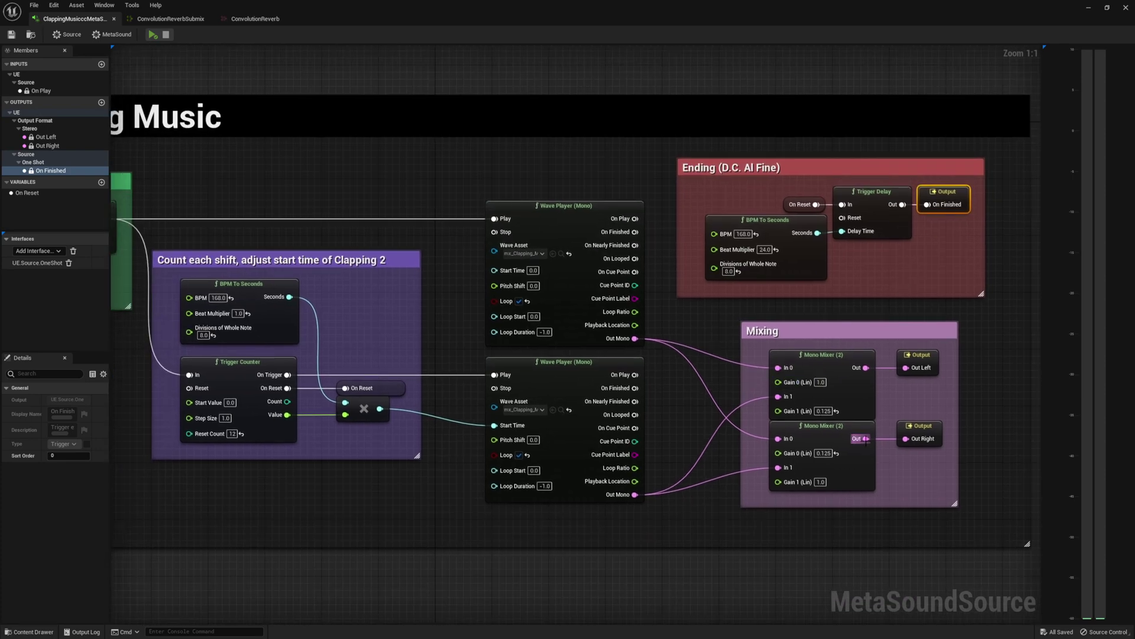
{"action": "left_click", "coordinate": [848, 397]}
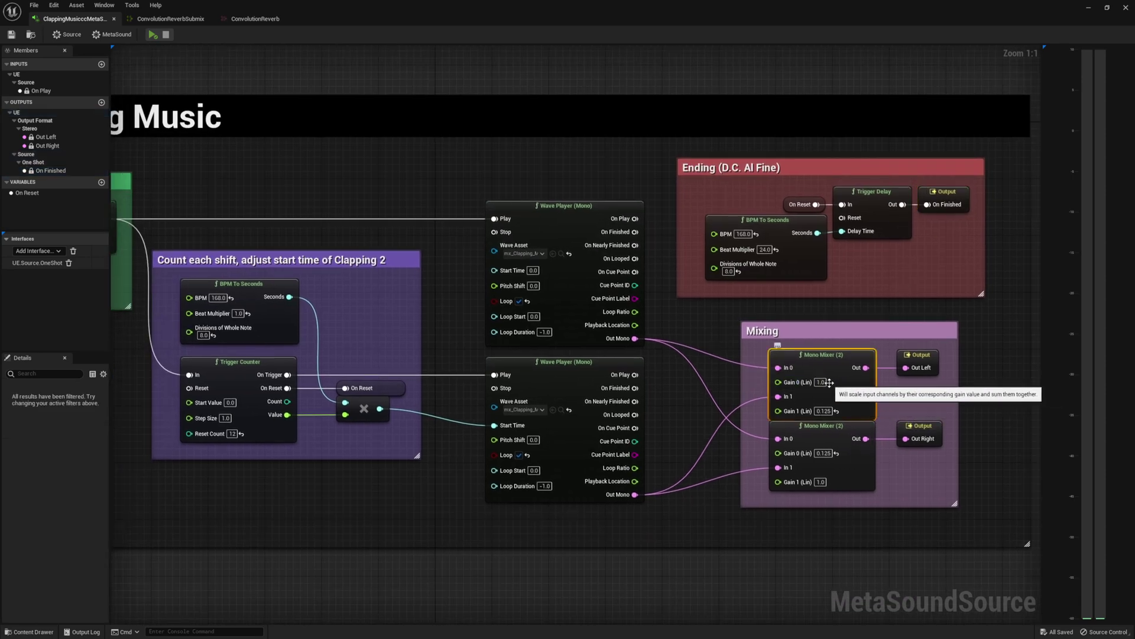
{"action": "left_click", "coordinate": [828, 439]}
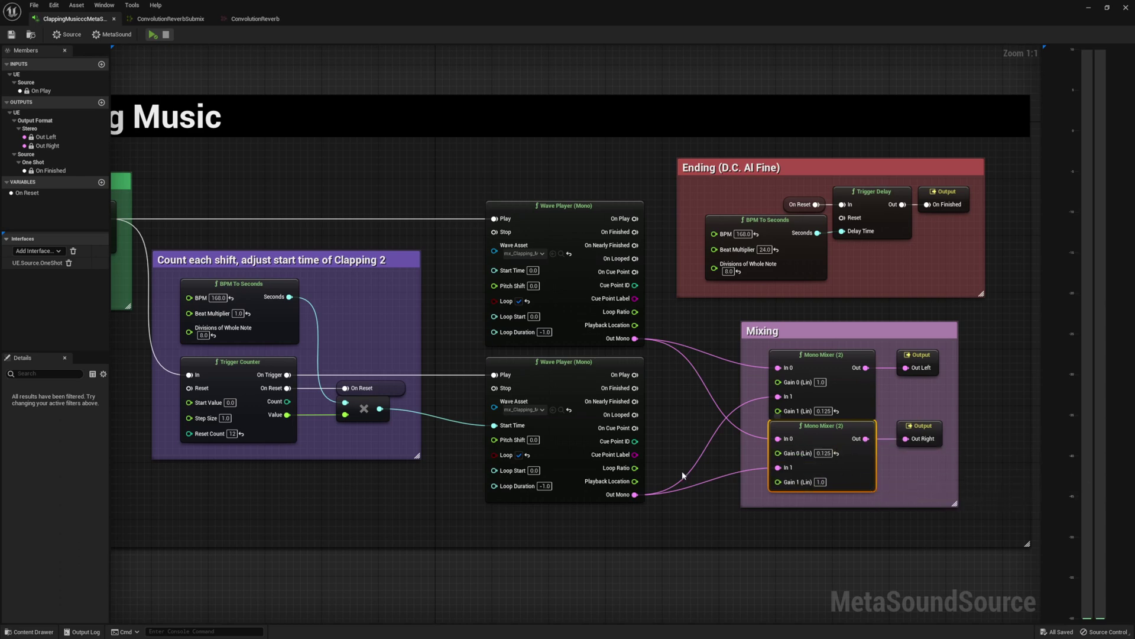
Review the graph from the Trigger each shift and counting groups through both Wave Players to the Ending and Mixing groups.
{"action": "right_click_drag", "start_coordinate": [417, 501], "coordinate": [754, 489]}
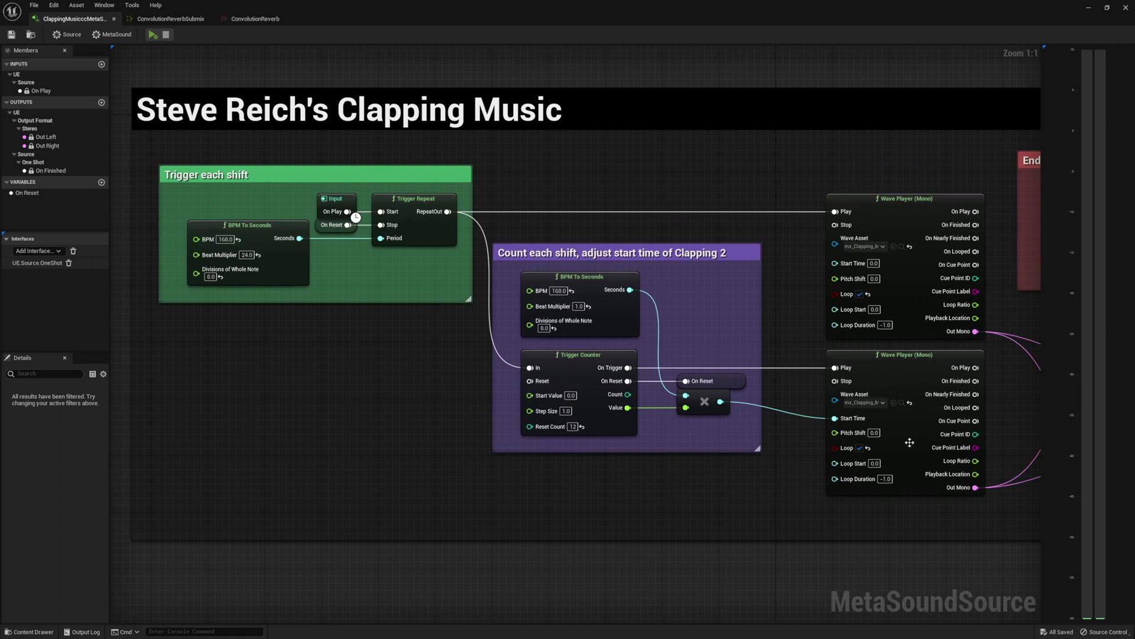
{"action": "right_click_drag", "start_coordinate": [872, 514], "coordinate": [742, 514]}
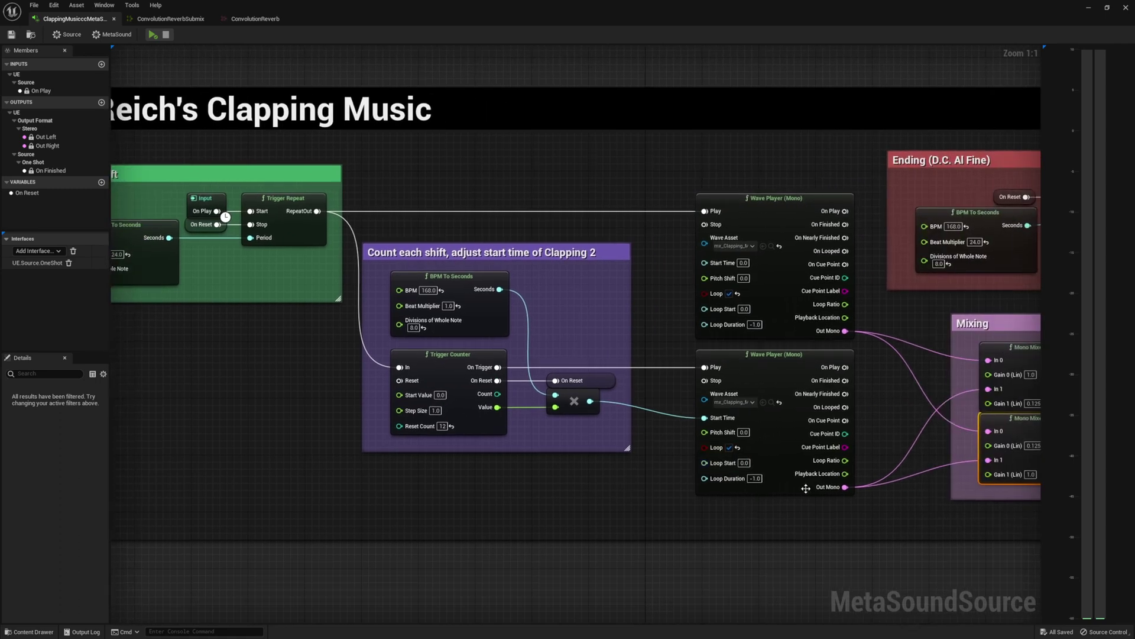
{"action": "right_click_drag", "start_coordinate": [860, 506], "coordinate": [735, 515]}
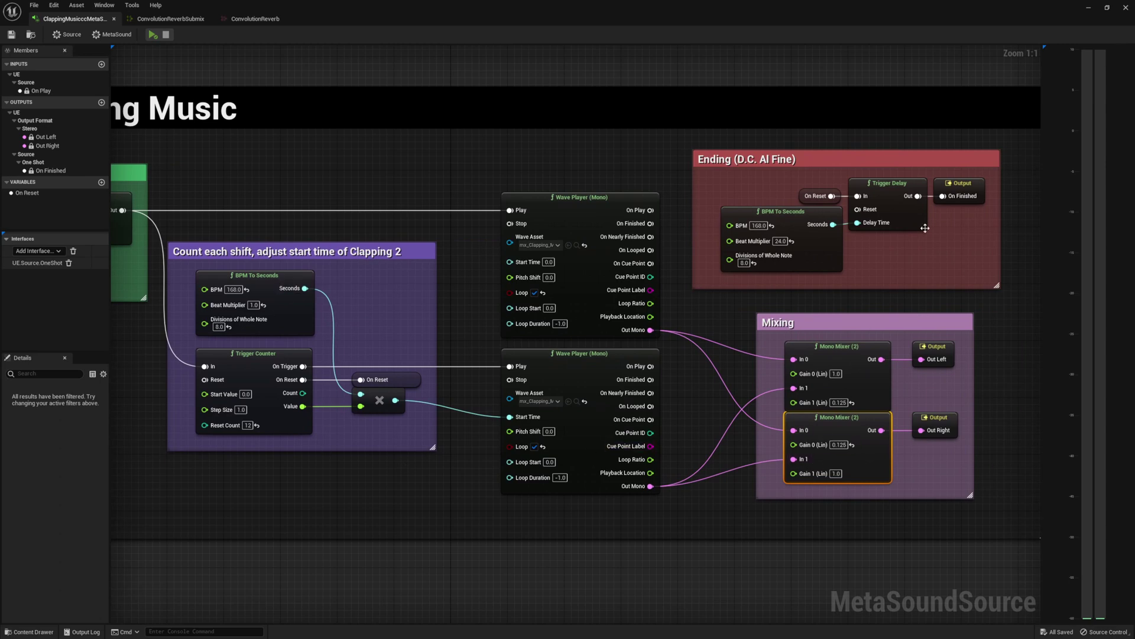
{"action": "right_click_drag", "start_coordinate": [417, 472], "coordinate": [379, 482]}
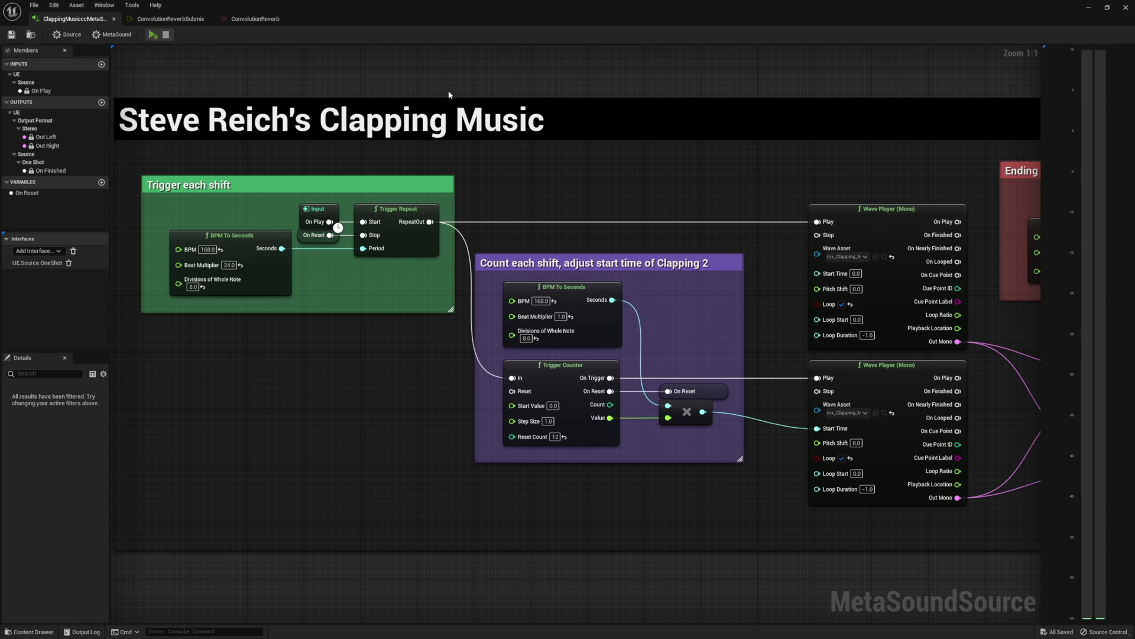
Play the MetaSound to audition the complete Clapping Music piece with the whole graph in view.
{"action": "scroll", "coordinate": [602, 104], "scroll_direction": "down", "scroll_amount": 2}
{"action": "right_click_drag", "start_coordinate": [601, 105], "coordinate": [479, 136]}
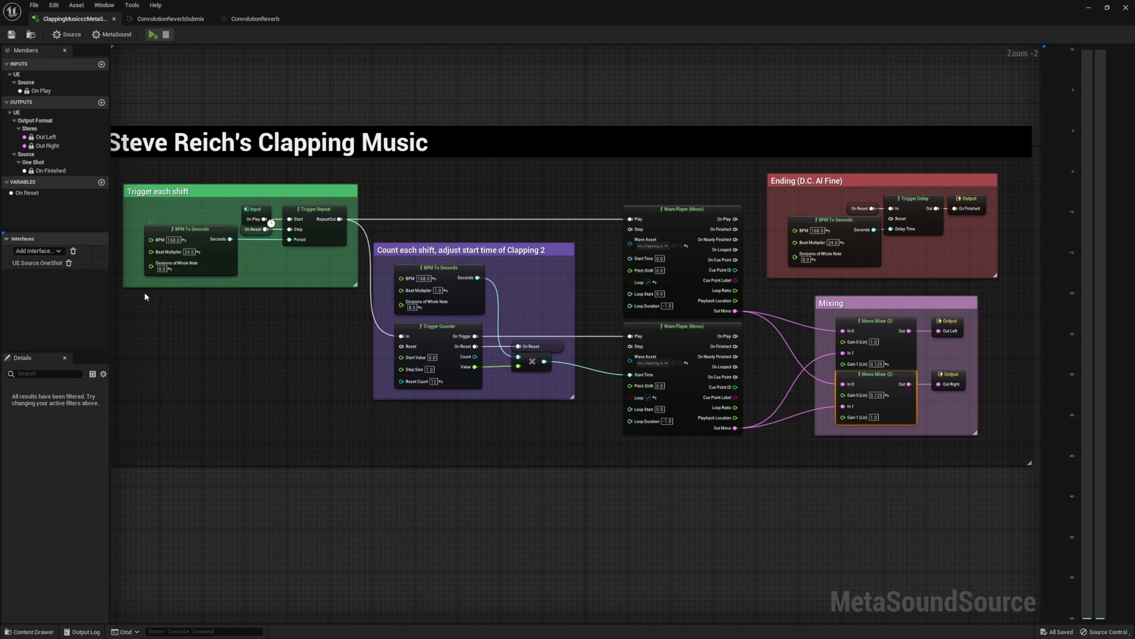
{"action": "left_click", "coordinate": [152, 34]}
{"action": "right_click_drag", "start_coordinate": [500, 88], "coordinate": [515, 93]}
{"action": "scroll", "coordinate": [522, 92], "scroll_direction": "down", "scroll_amount": 1}
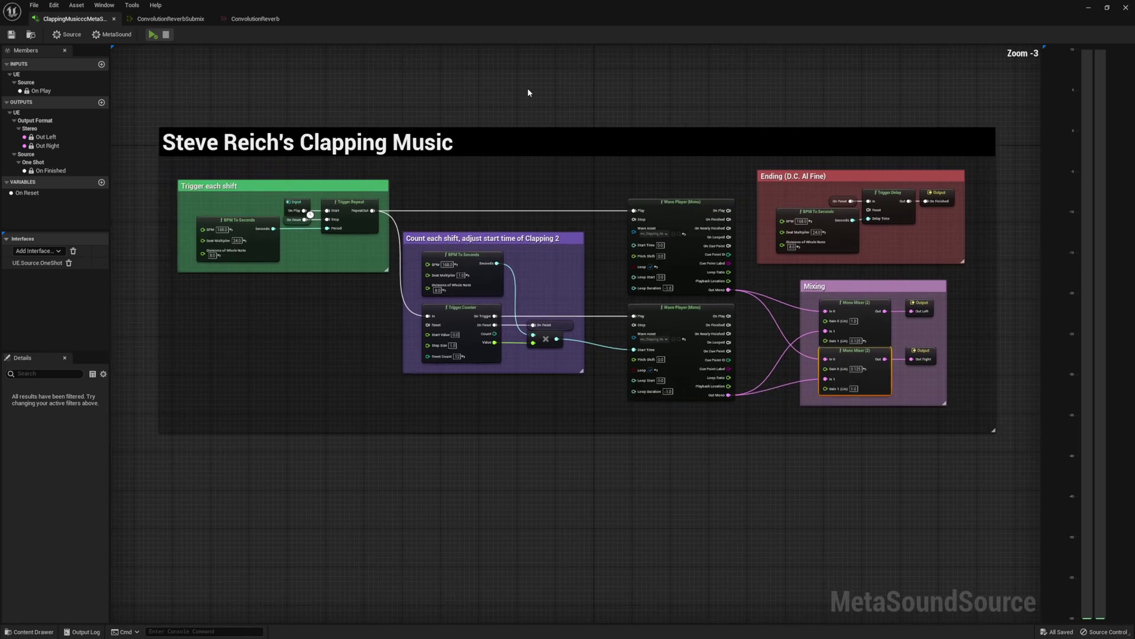